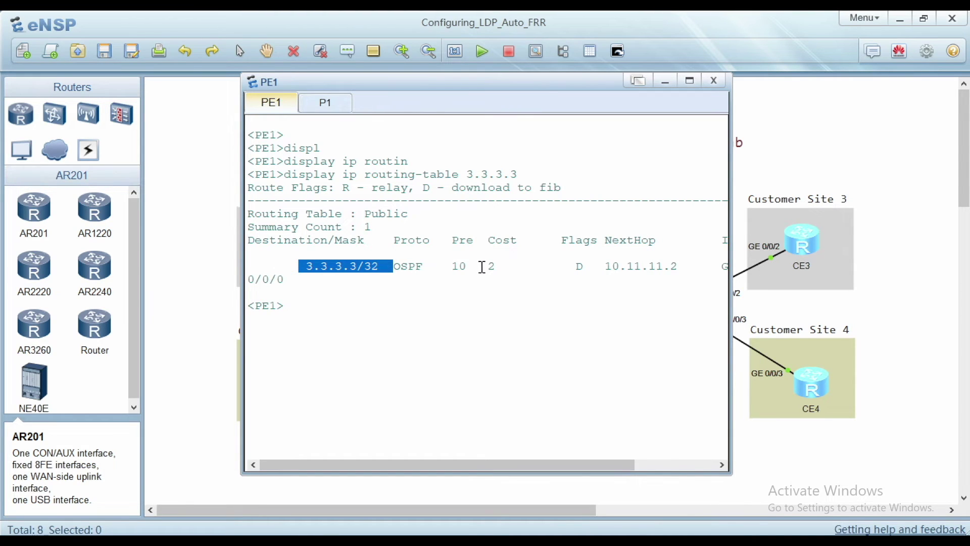
Examine the cost and outgoing interface of the 3.3.3.3/32 route in PE1's routing table output
{"action": "left_click_drag", "start_coordinate": [479, 266], "coordinate": [502, 265]}
{"action": "left_click", "coordinate": [502, 265]}
{"action": "left_click", "coordinate": [690, 80]}
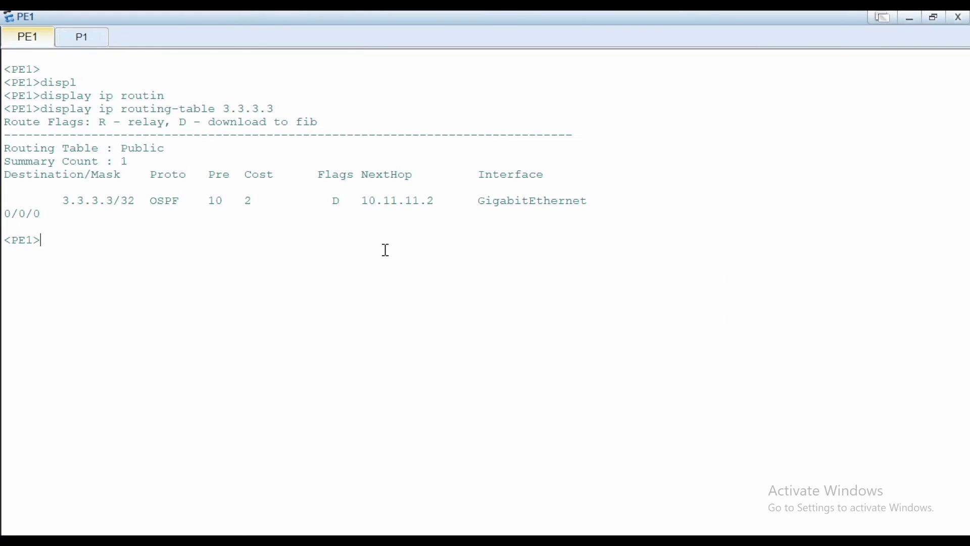
{"action": "left_click_drag", "start_coordinate": [476, 202], "coordinate": [613, 199]}
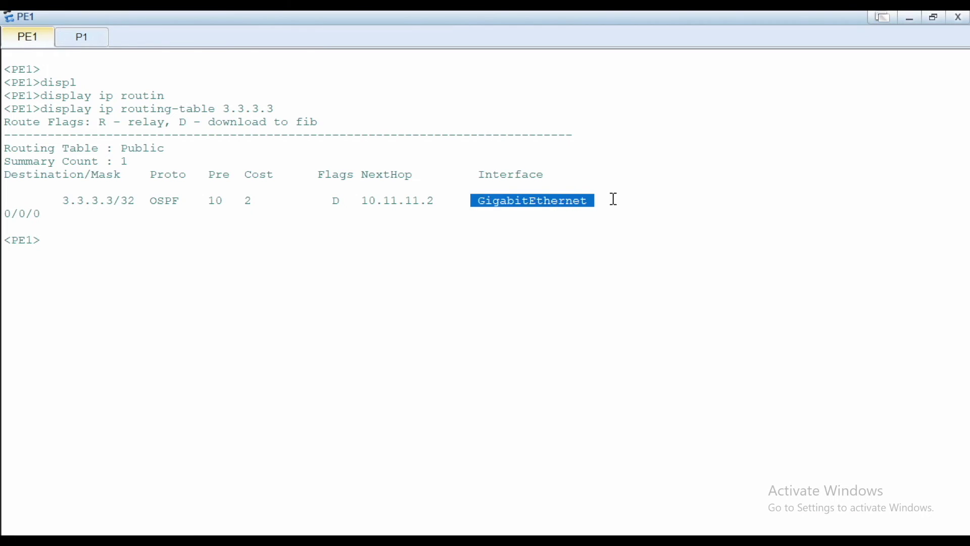
{"action": "left_click", "coordinate": [46, 218]}
{"action": "left_click_drag", "start_coordinate": [46, 217], "coordinate": [2, 215]}
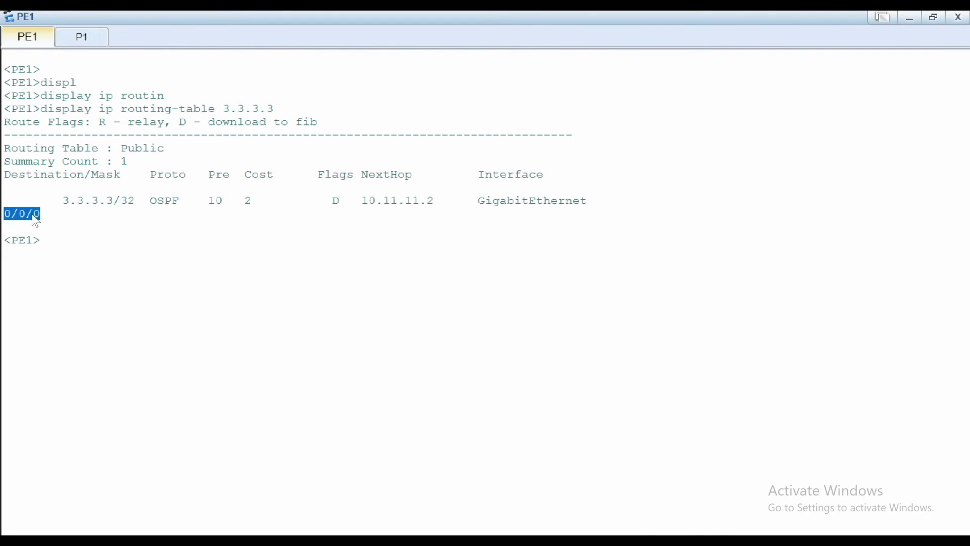
{"action": "key", "text": "alt+Tab"}
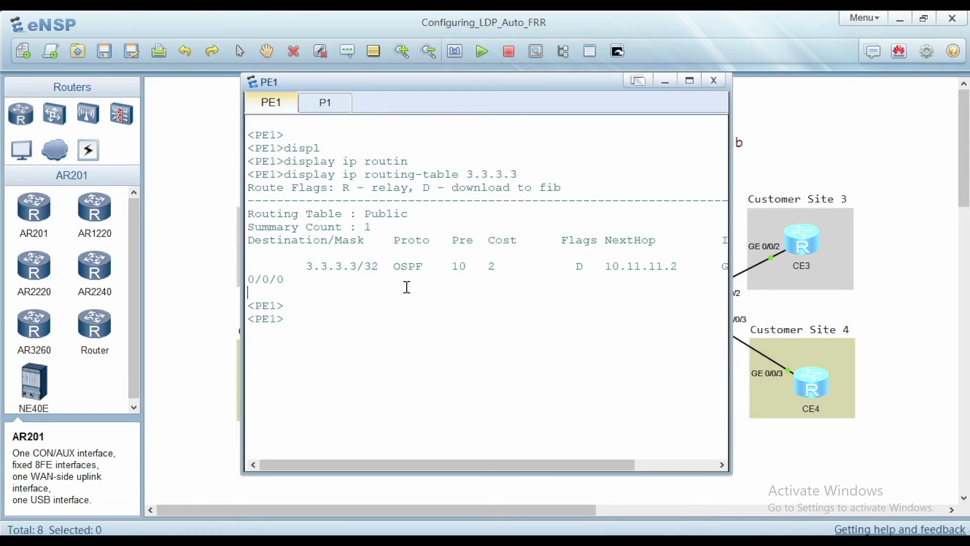
Display PE1's current configuration for interface GigabitEthernet 0/0/1 and check its OSPF cost line
{"action": "type", "text": "displ"}
{"action": "key", "text": "Tab"}
{"action": "type", "text": "cu"}
{"action": "key", "text": "Tab"}
{"action": "type", "text": "inter"}
{"action": "key", "text": "Tab"}
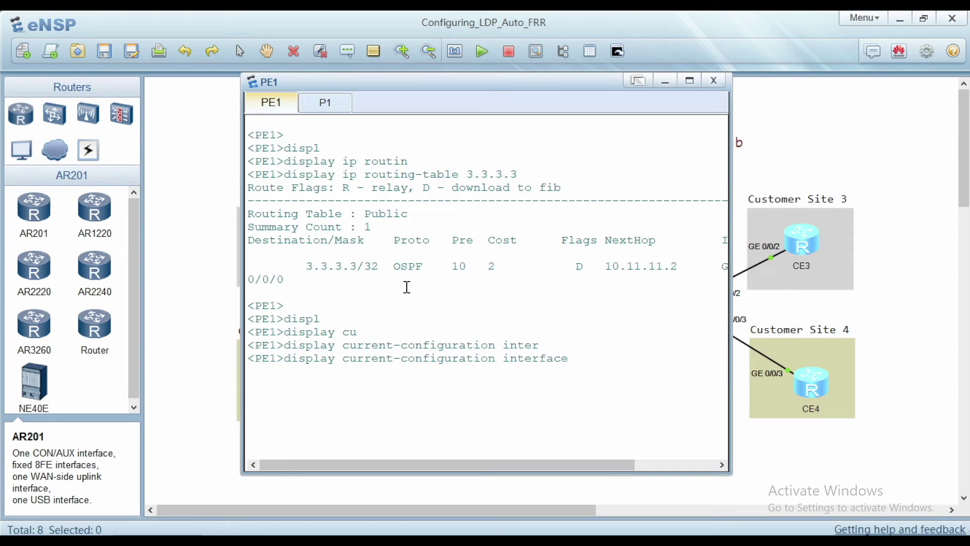
{"action": "type", "text": "gi"}
{"action": "key", "text": "Tab"}
{"action": "type", "text": "0/"}
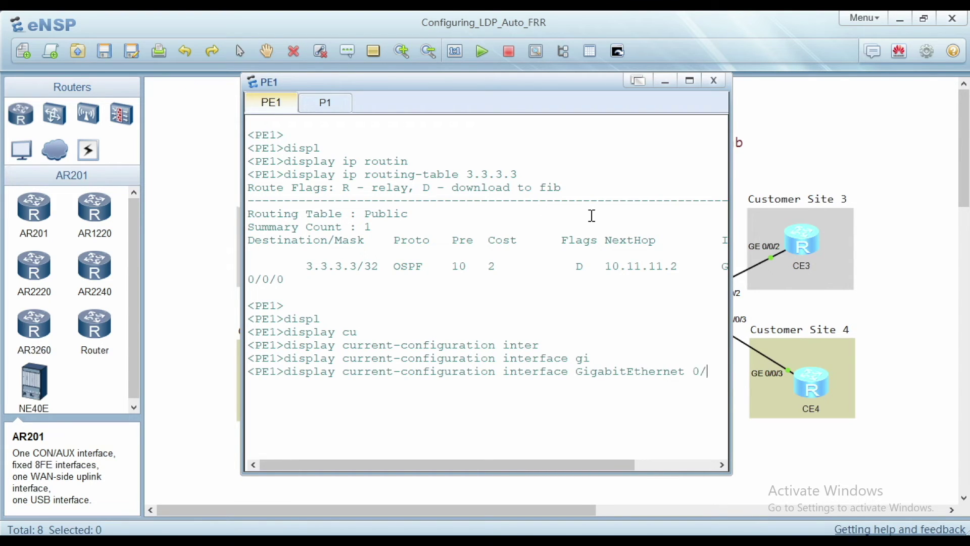
{"action": "type", "text": "0/1"}
{"action": "key", "text": "Return"}
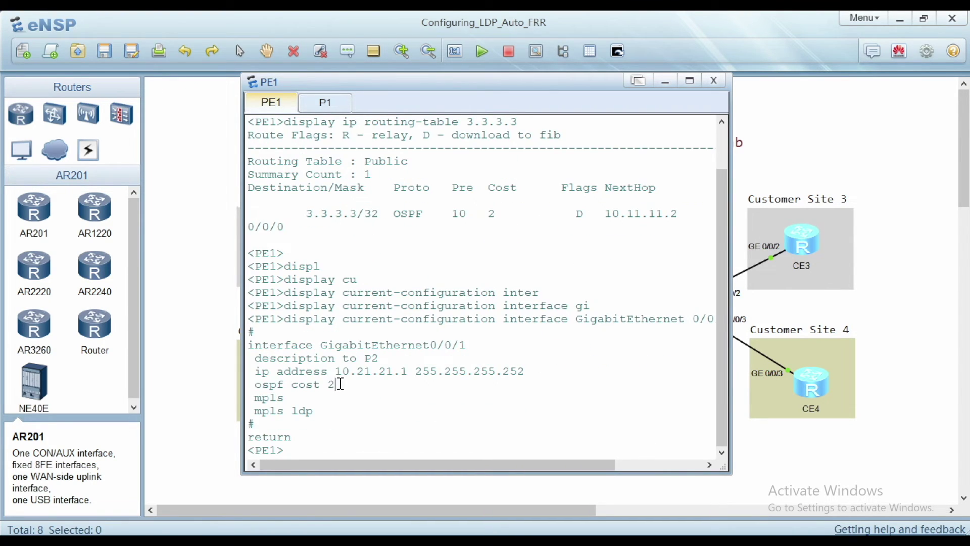
{"action": "left_click_drag", "start_coordinate": [336, 385], "coordinate": [256, 385]}
{"action": "left_click", "coordinate": [192, 329]}
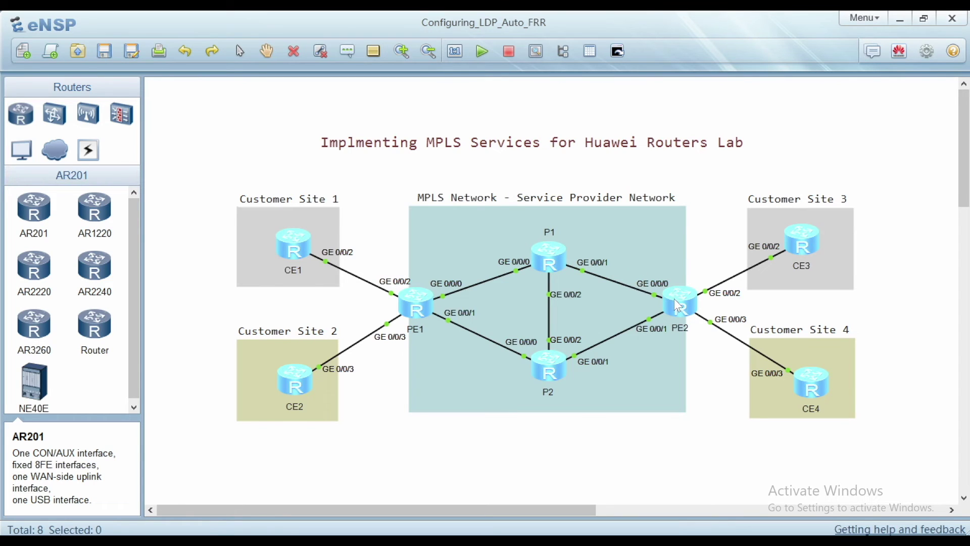
Return to the PE1 console from the topology and list its LSPs with display mpls lsp
{"action": "double_click", "coordinate": [418, 305]}
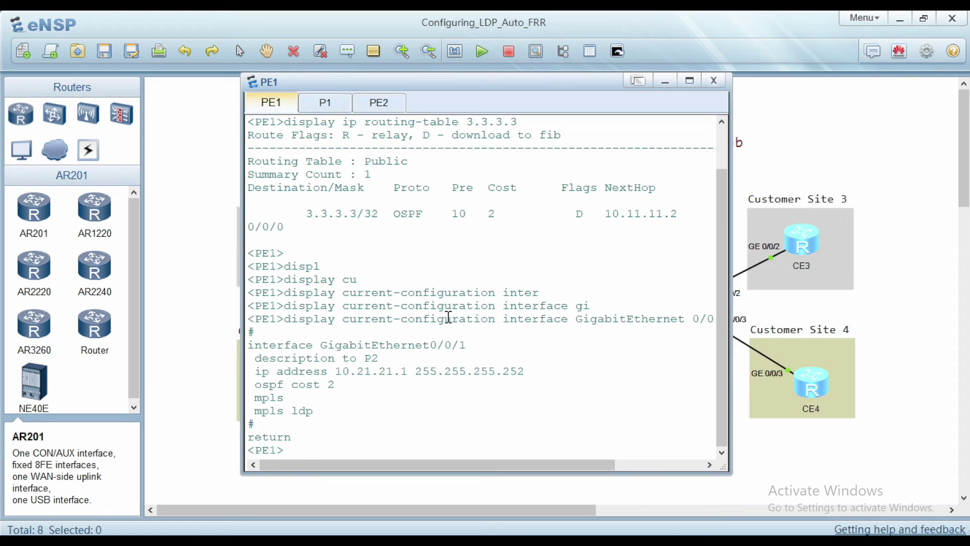
{"action": "key", "text": "Return"}
{"action": "type", "text": "displ"}
{"action": "key", "text": "Tab"}
{"action": "type", "text": "mpl"}
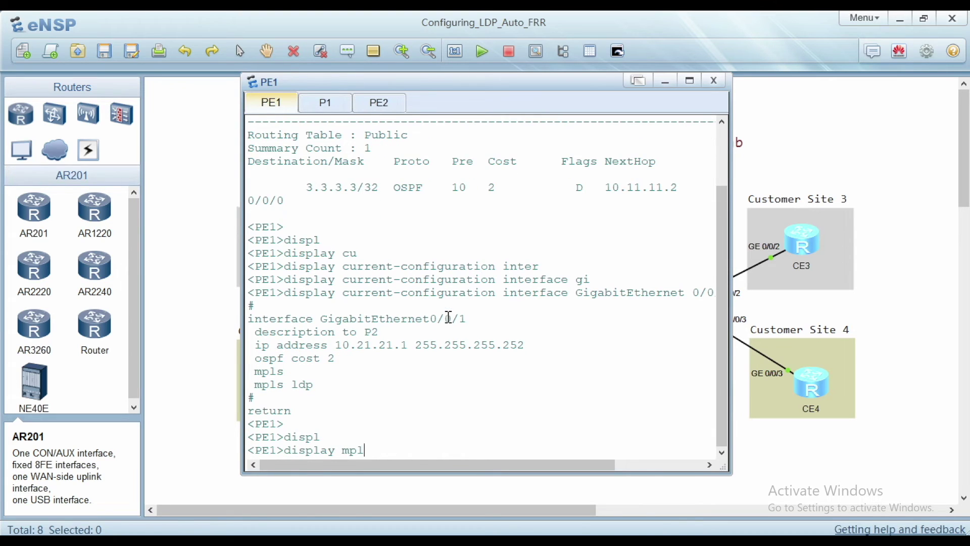
{"action": "key", "text": "Tab"}
{"action": "type", "text": "ls"}
{"action": "key", "text": "Tab"}
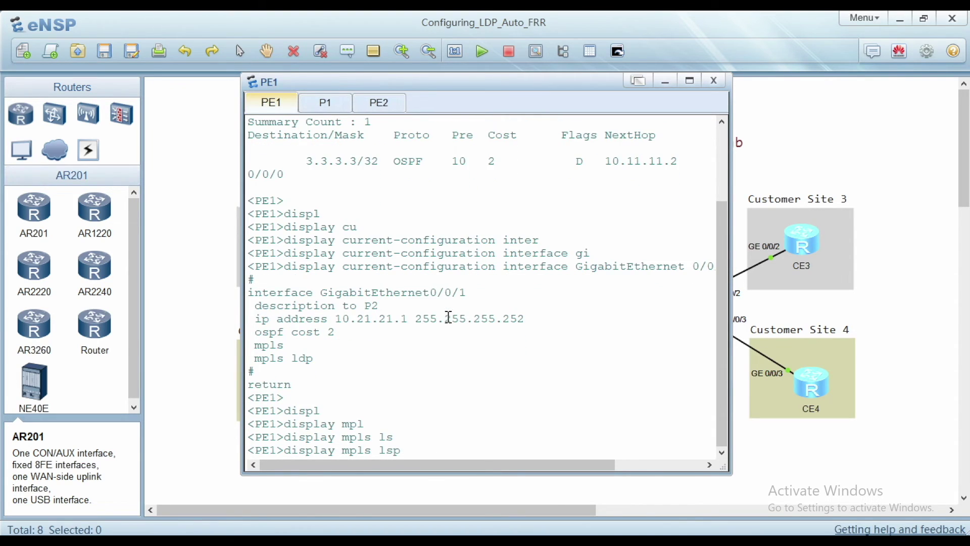
{"action": "key", "text": "Return"}
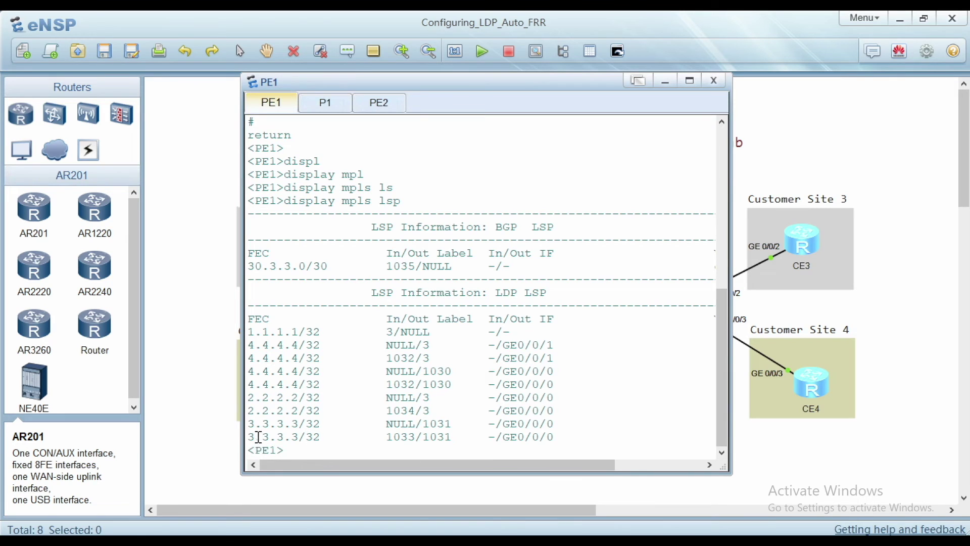
Examine the in/out labels and outgoing interface of the 3.3.3.3/32 entries in the LDP LSP table
{"action": "left_click_drag", "start_coordinate": [248, 437], "coordinate": [316, 445]}
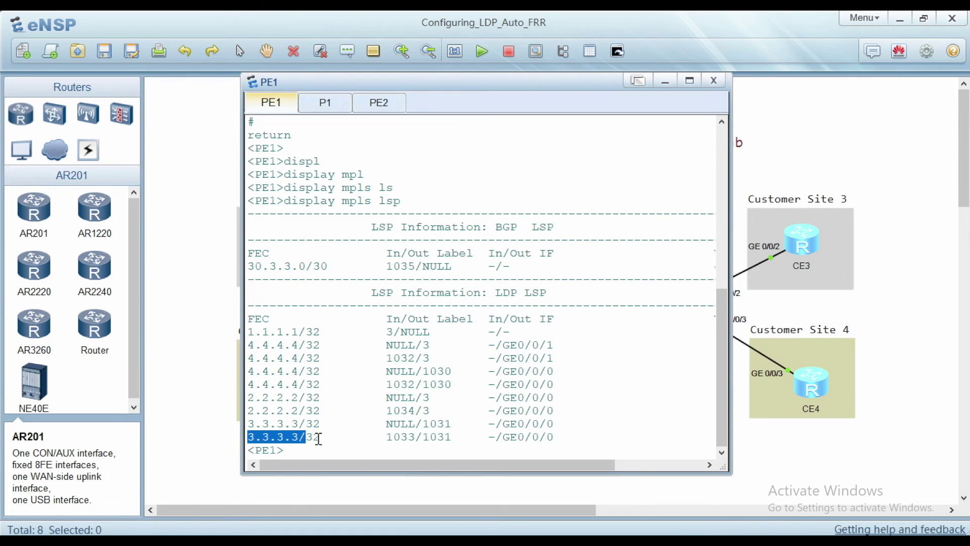
{"action": "left_click_drag", "start_coordinate": [377, 437], "coordinate": [568, 429]}
{"action": "left_click_drag", "start_coordinate": [424, 437], "coordinate": [451, 438]}
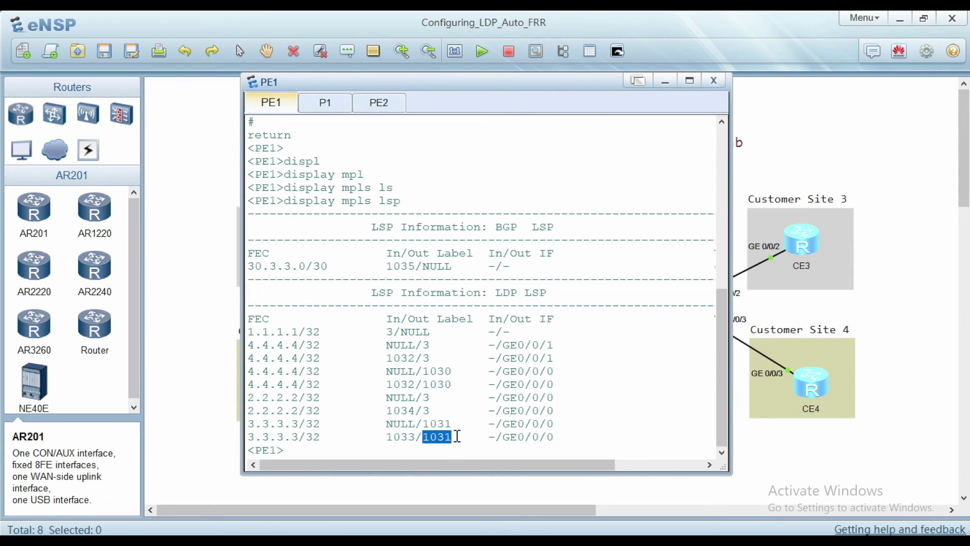
{"action": "left_click_drag", "start_coordinate": [488, 437], "coordinate": [561, 436]}
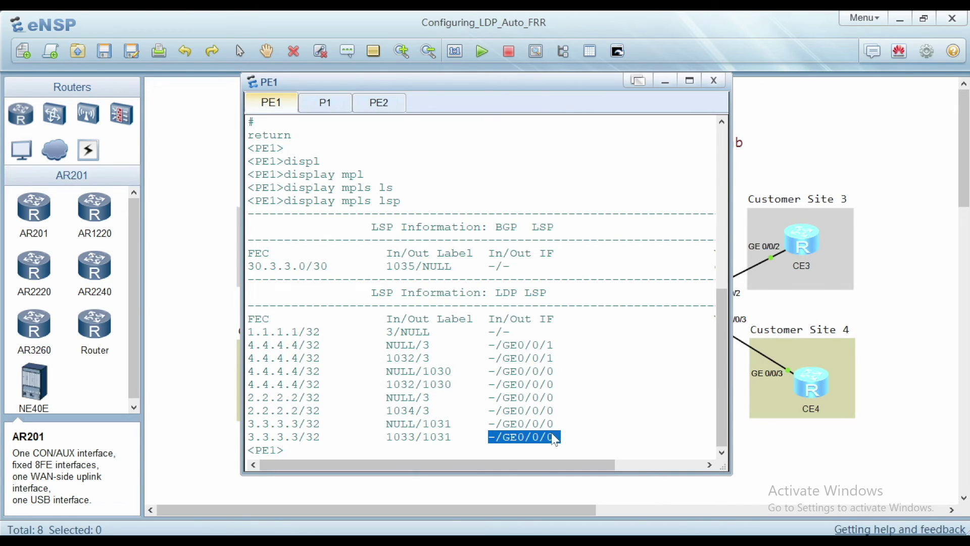
{"action": "left_click", "coordinate": [428, 437]}
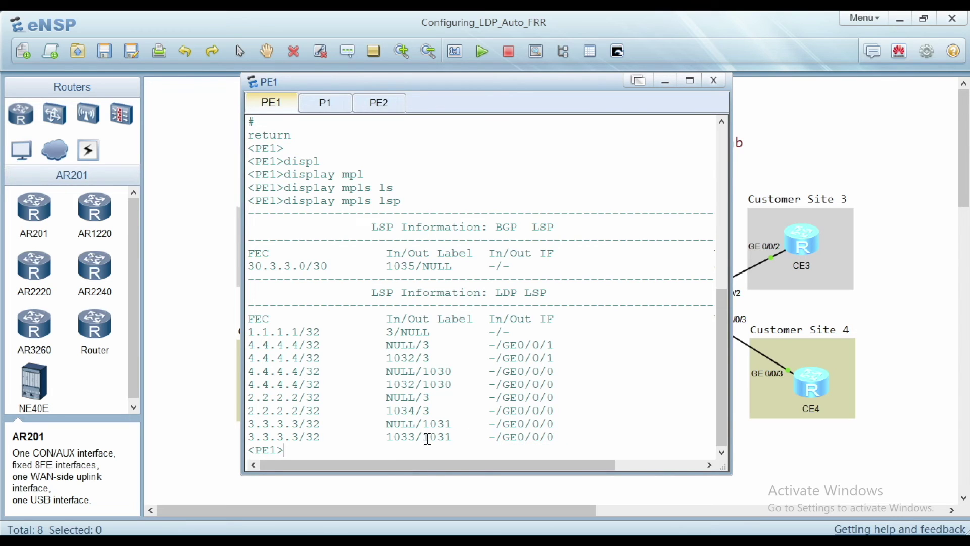
{"action": "left_click_drag", "start_coordinate": [452, 438], "coordinate": [244, 439]}
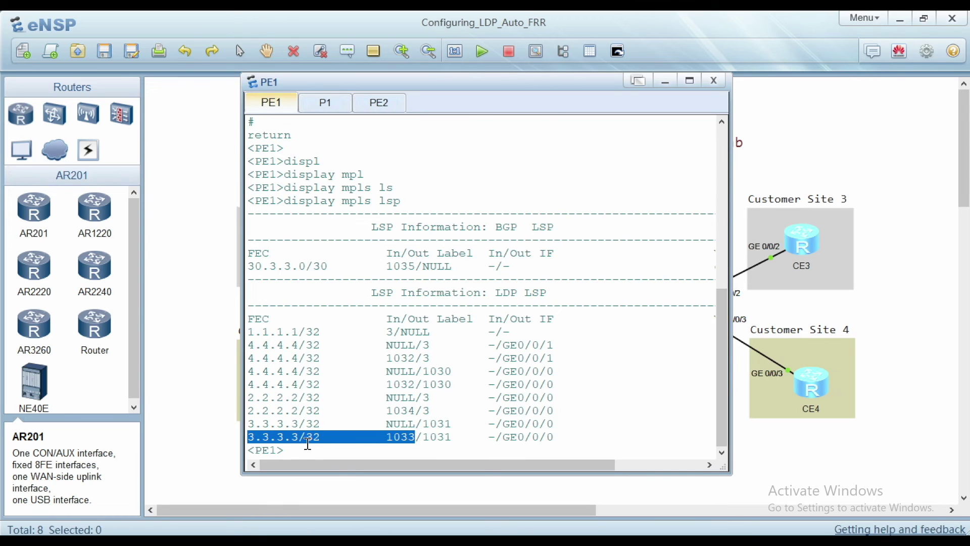
{"action": "left_click", "coordinate": [413, 437]}
{"action": "left_click_drag", "start_coordinate": [556, 436], "coordinate": [256, 429]}
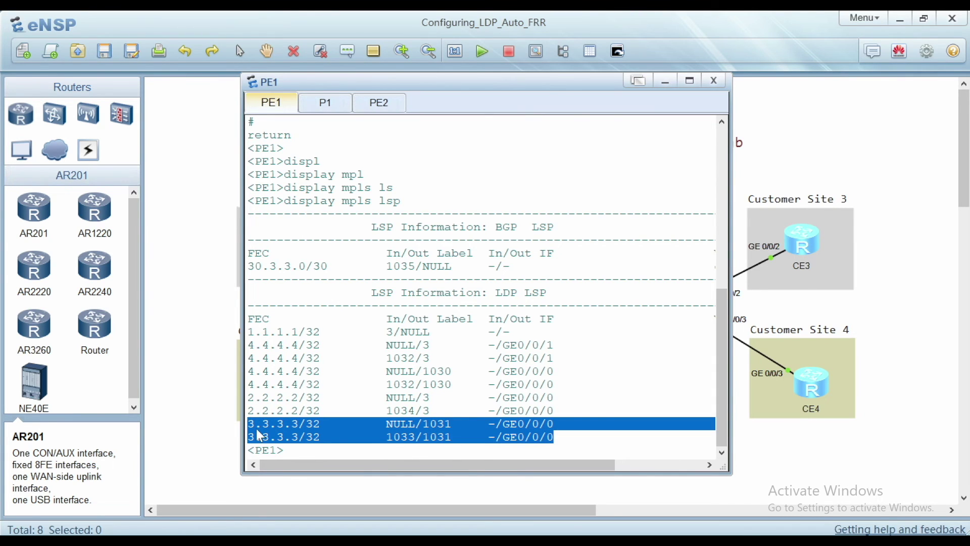
Turn off terminal trapping on PE1 and enter the system view
{"action": "left_click", "coordinate": [340, 453]}
{"action": "key", "text": "Return"}
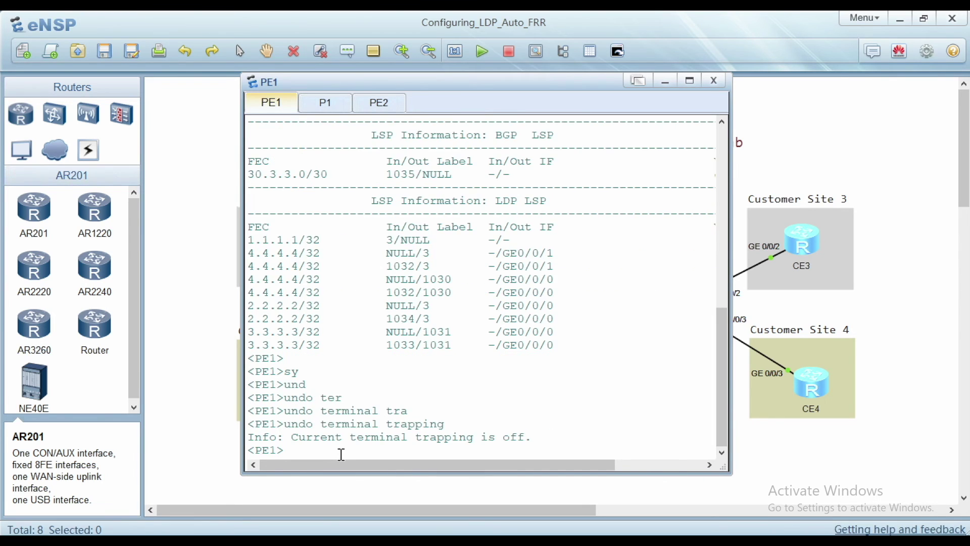
{"action": "type", "text": "sy"}
{"action": "key", "text": "Tab"}
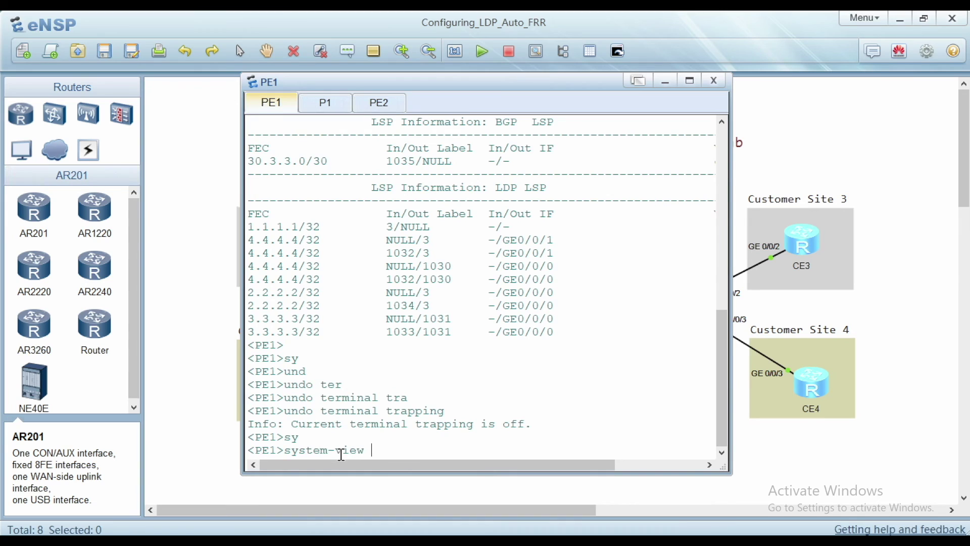
{"action": "key", "text": "Return"}
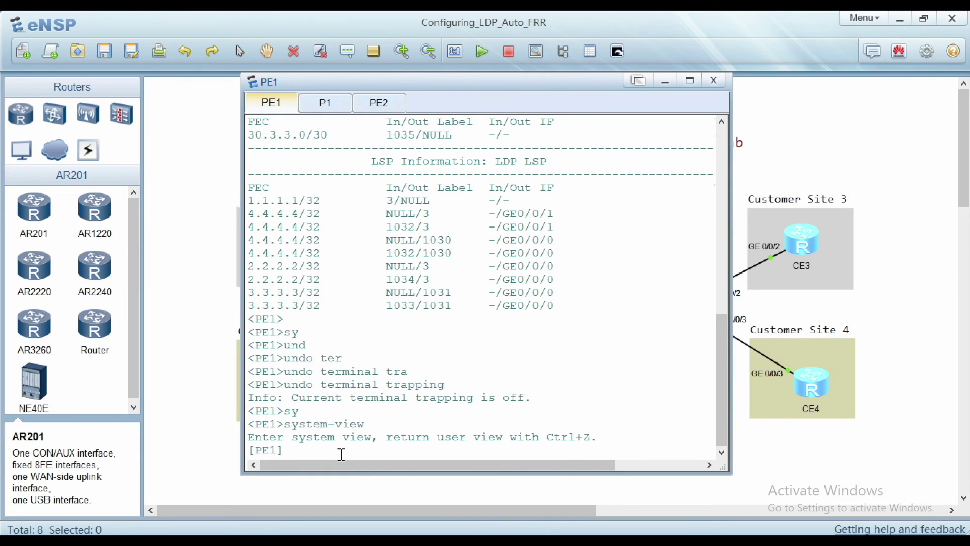
Enable loop-free-alternate in the FRR view of OSPF process 1 on PE1, and quit back to the system view
{"action": "type", "text": "ospf 1"}
{"action": "key", "text": "Return"}
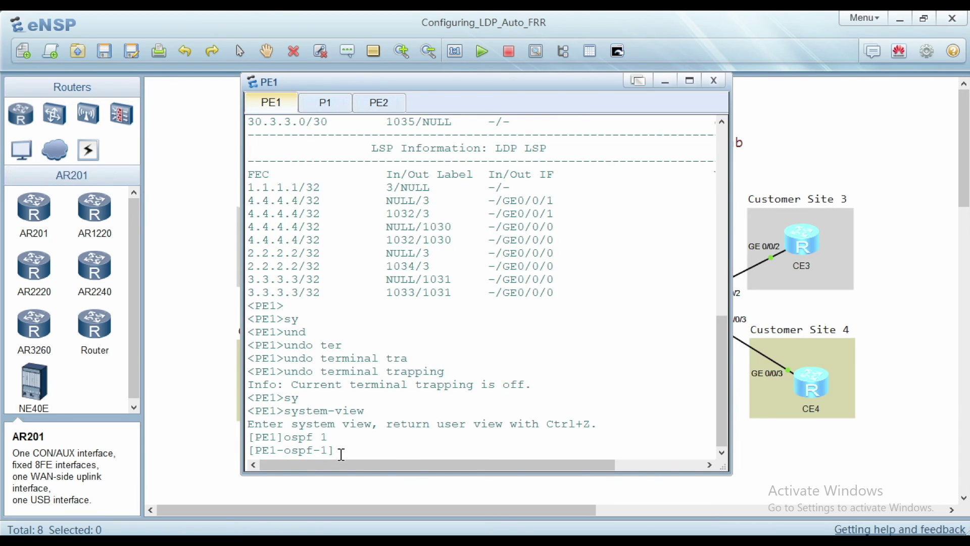
{"action": "type", "text": "frr"}
{"action": "key", "text": "Tab"}
{"action": "key", "text": "Return"}
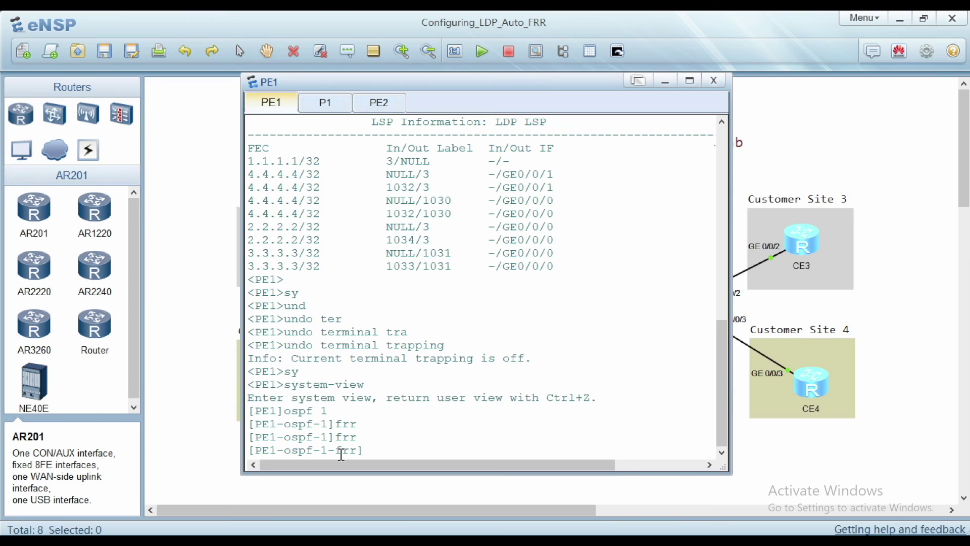
{"action": "type", "text": "lo"}
{"action": "key", "text": "Tab"}
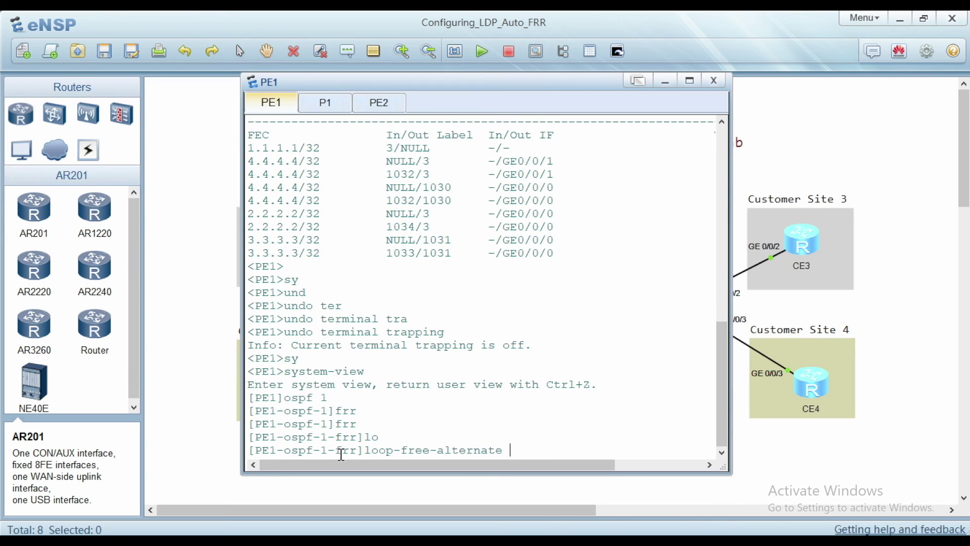
{"action": "key", "text": "Return"}
{"action": "type", "text": "quit"}
{"action": "key", "text": "Return"}
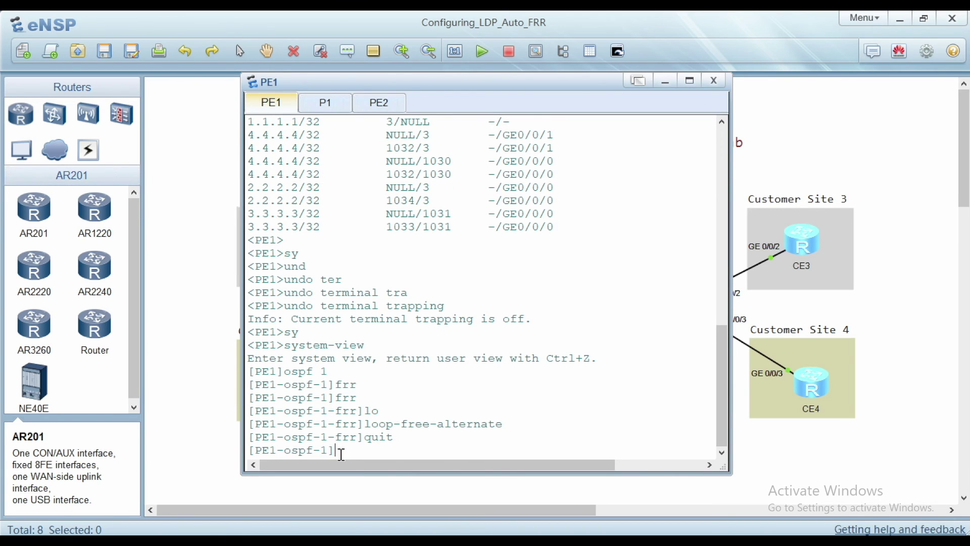
{"action": "type", "text": "quit"}
{"action": "key", "text": "Return"}
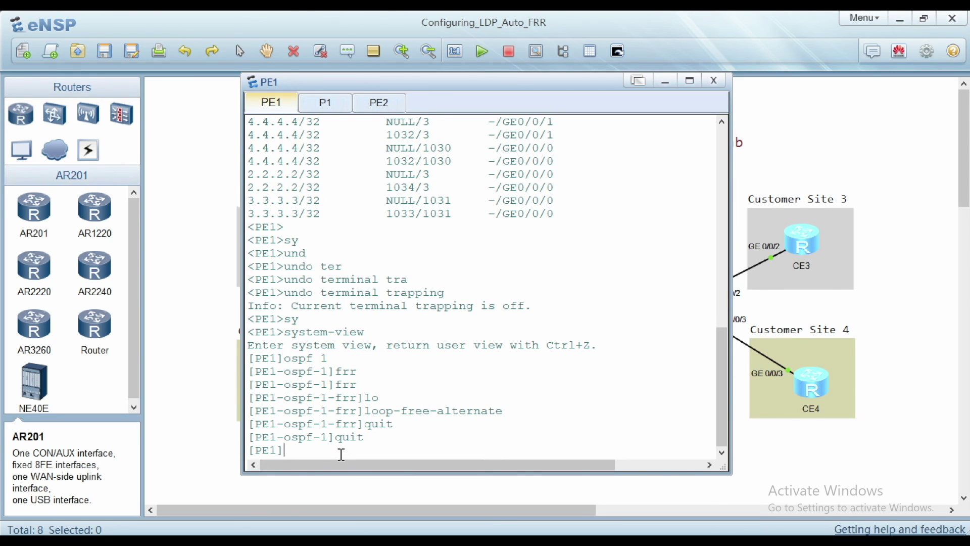
Run display mpls lsp on PE1 again and compare the primary 3.3.3.3/32 entry with its LDP FRR backup entry
{"action": "type", "text": "display mpls lsp"}
{"action": "key", "text": "Return"}
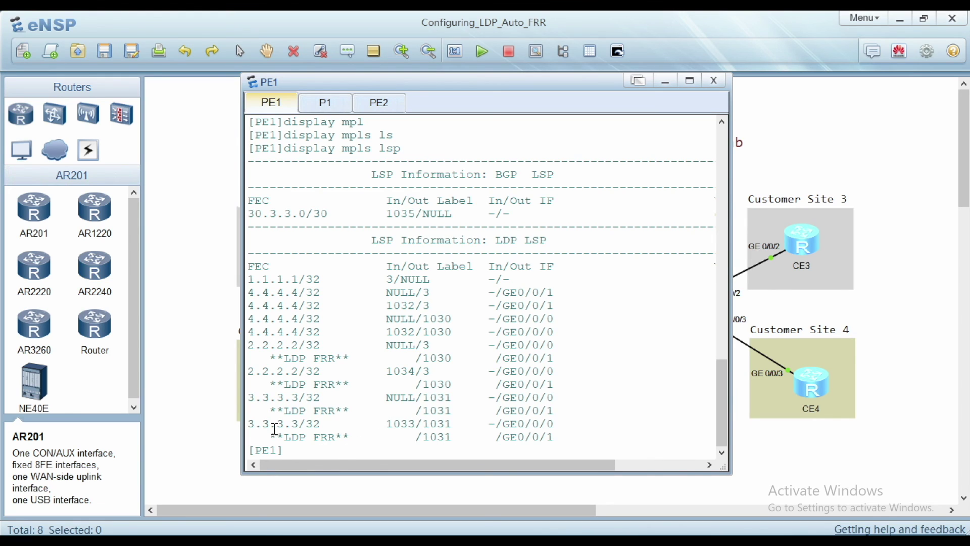
{"action": "left_click_drag", "start_coordinate": [247, 424], "coordinate": [320, 424]}
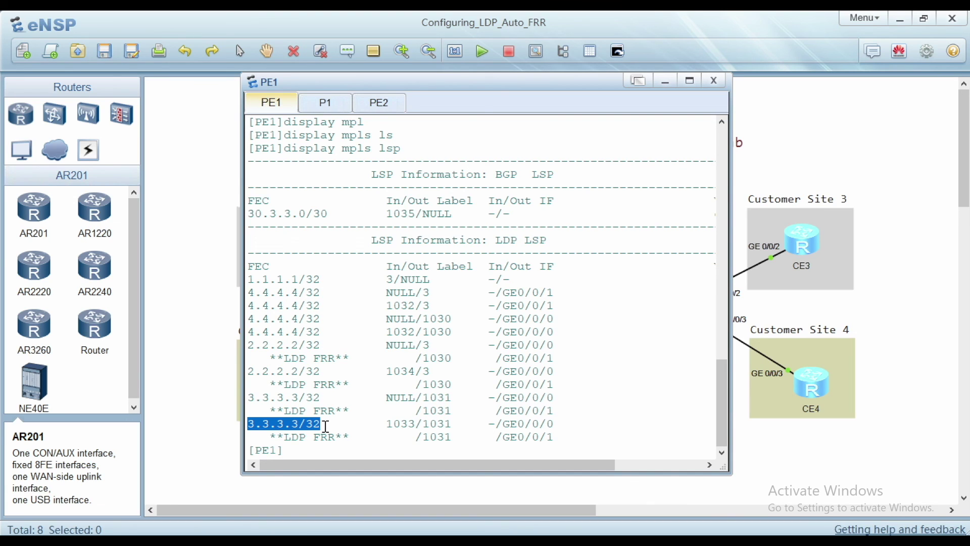
{"action": "left_click_drag", "start_coordinate": [326, 426], "coordinate": [565, 424]}
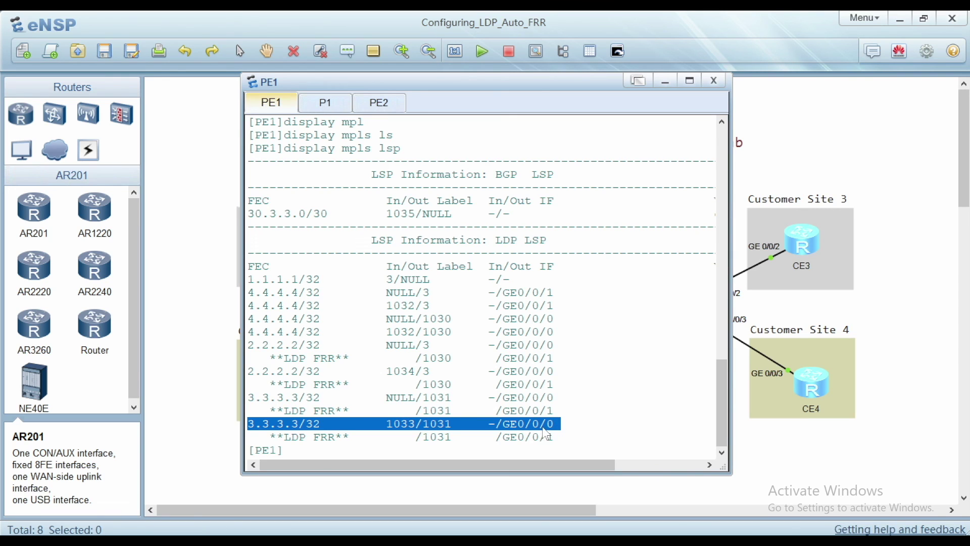
{"action": "left_click_drag", "start_coordinate": [255, 438], "coordinate": [364, 438]}
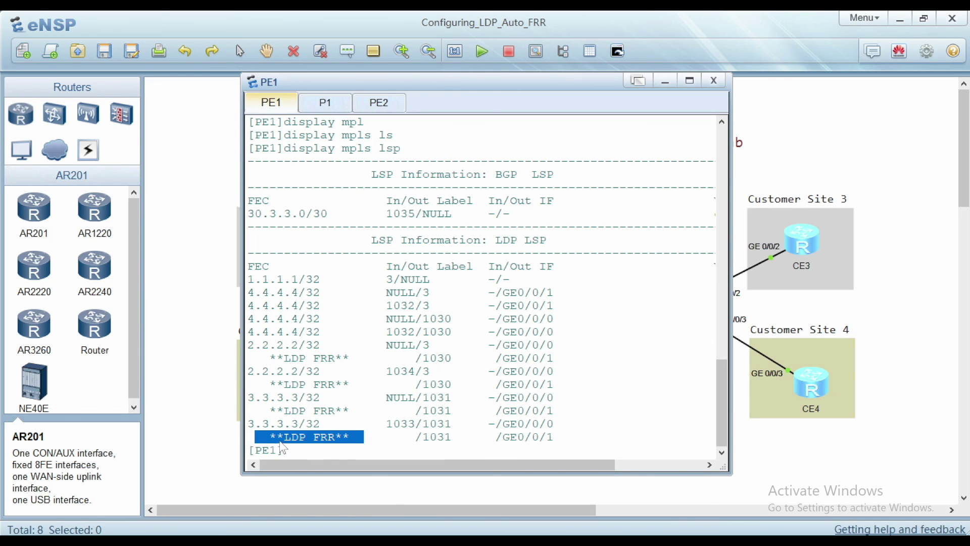
{"action": "left_click", "coordinate": [493, 437]}
{"action": "left_click_drag", "start_coordinate": [493, 436], "coordinate": [573, 435]}
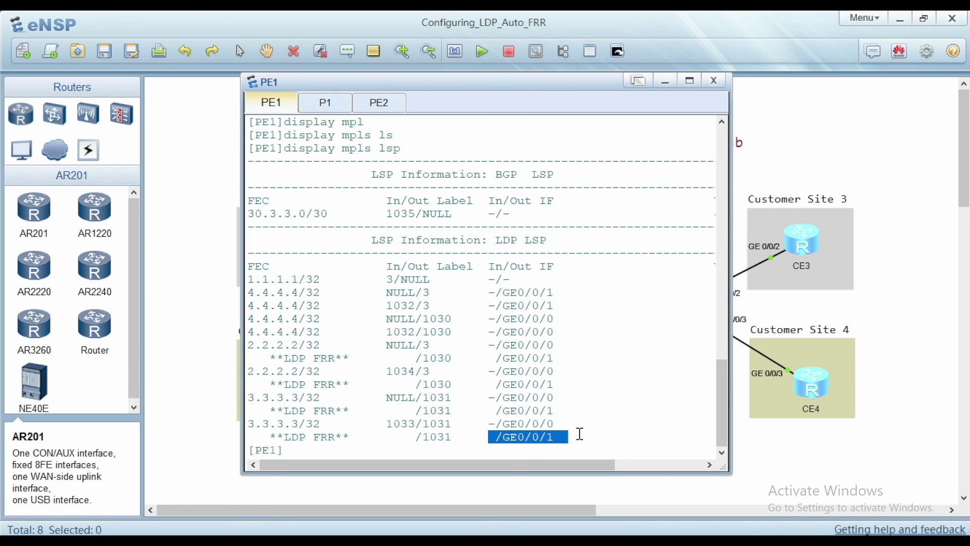
{"action": "triple_click", "coordinate": [576, 425]}
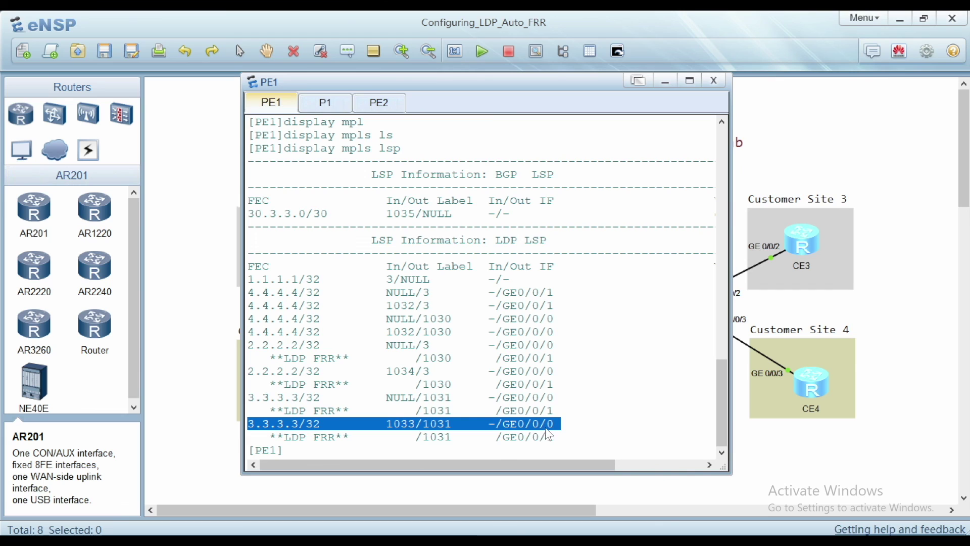
{"action": "left_click_drag", "start_coordinate": [274, 435], "coordinate": [574, 435]}
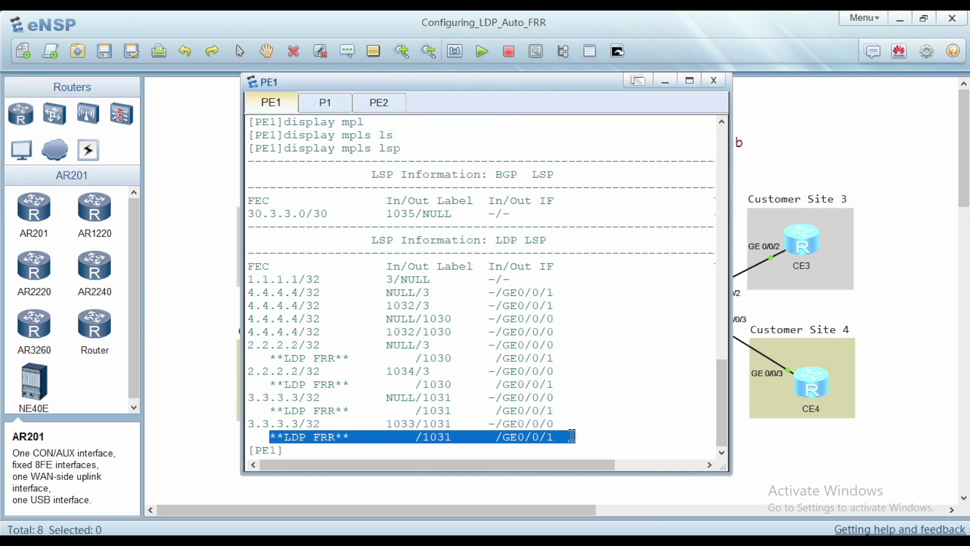